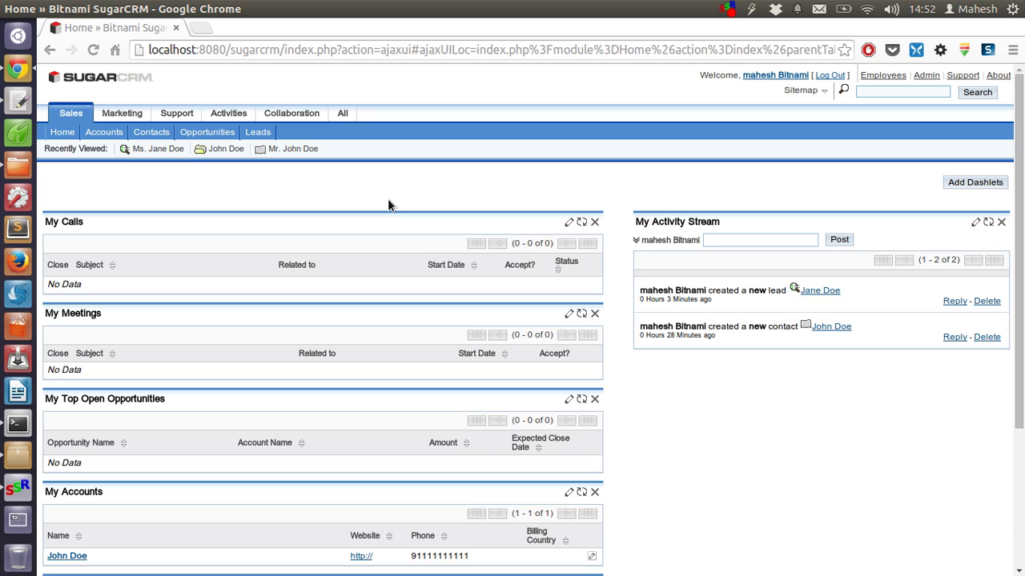
Show the Opportunities module under Sales and focus the Opportunity Name search field.
left_click(210, 132)
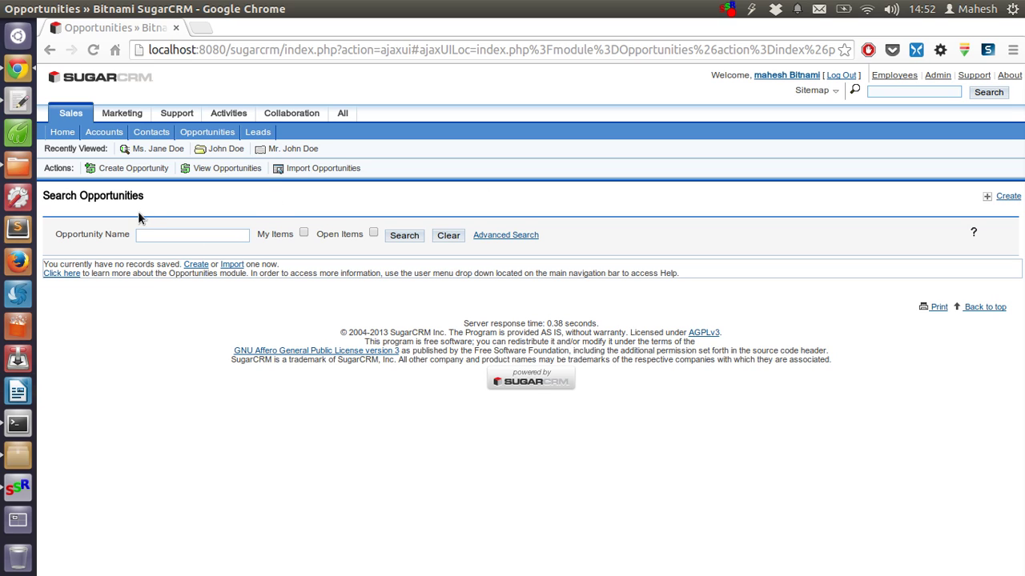
left_click(191, 234)
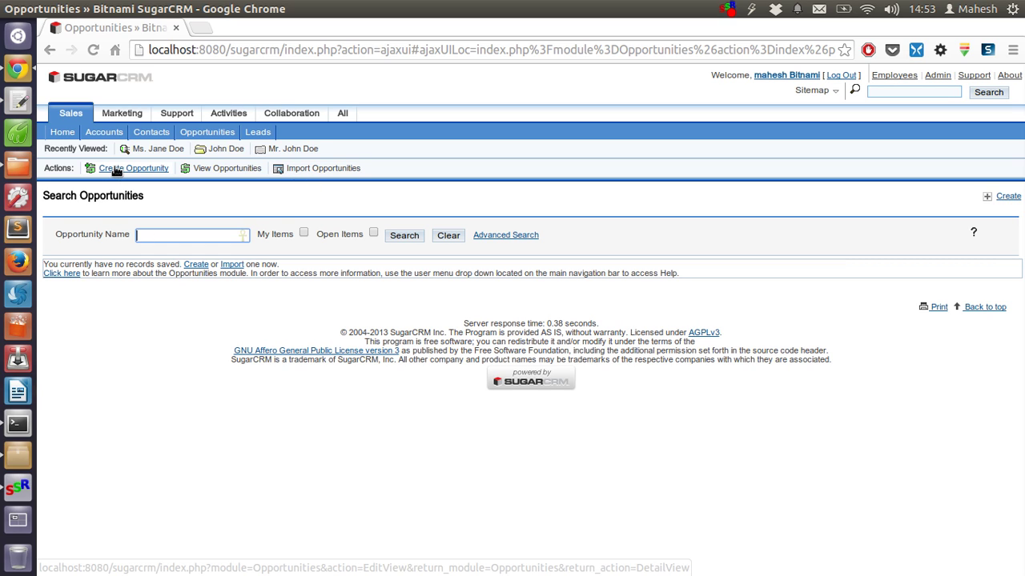
left_click(300, 169)
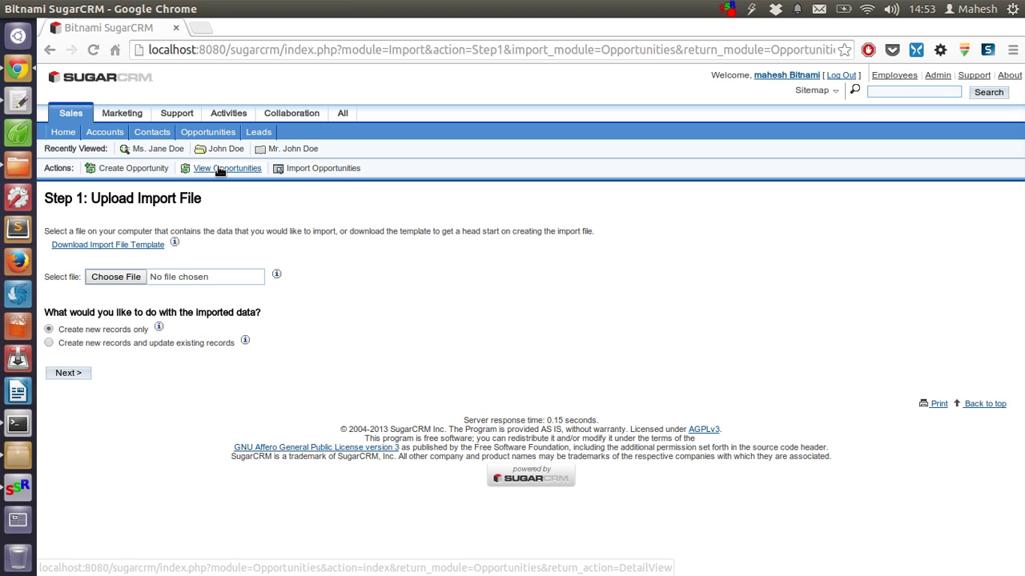
left_click(248, 173)
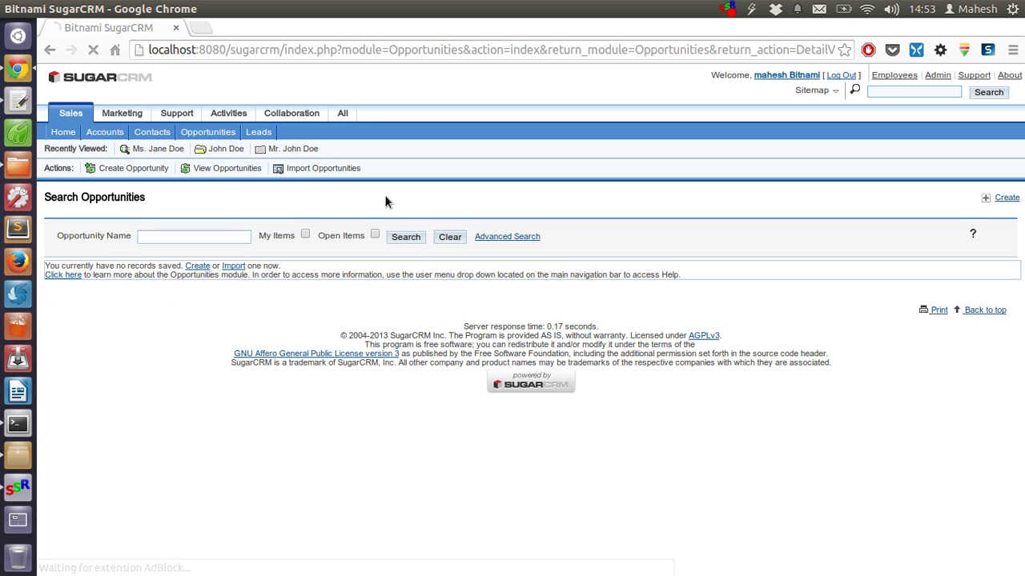
Start a new opportunity named 'Campaign Funding' with an amount of 24000.
left_click(133, 168)
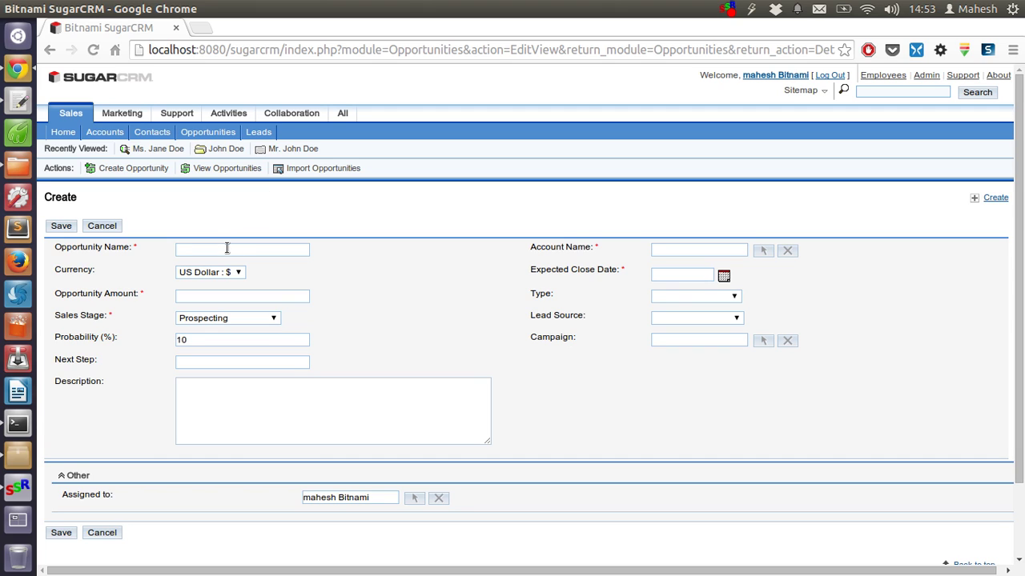
left_click(223, 248)
type("Cam")
type("paign")
type(" Funding")
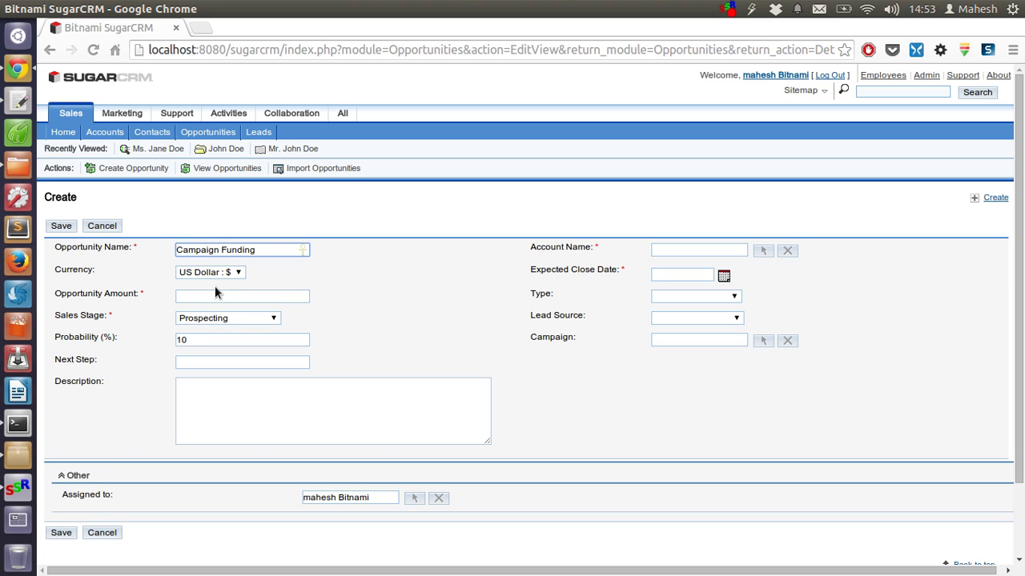
left_click(213, 298)
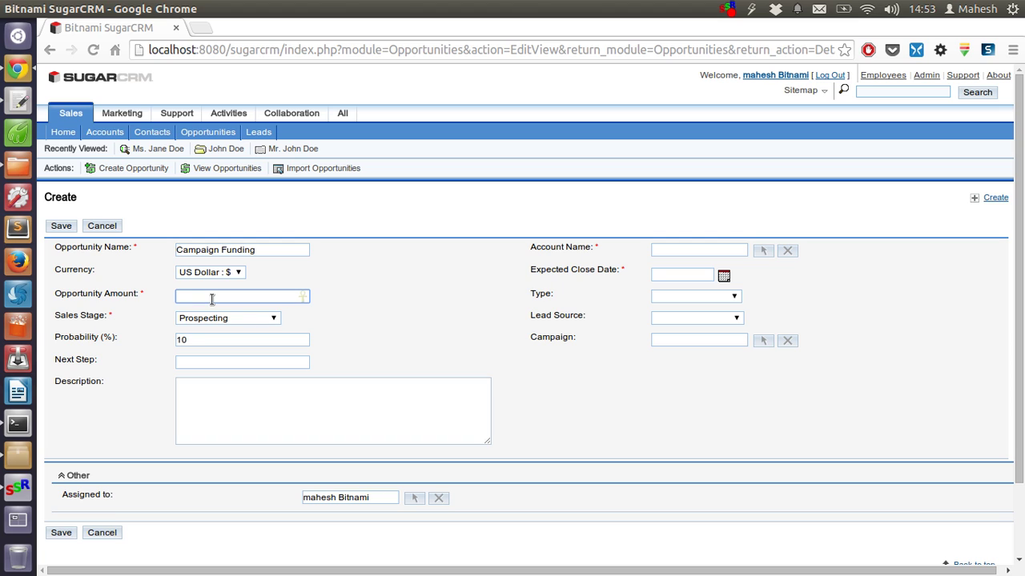
type("24000")
Set the sales stage to Proposal/Price Quote with 65% probability.
left_click(212, 318)
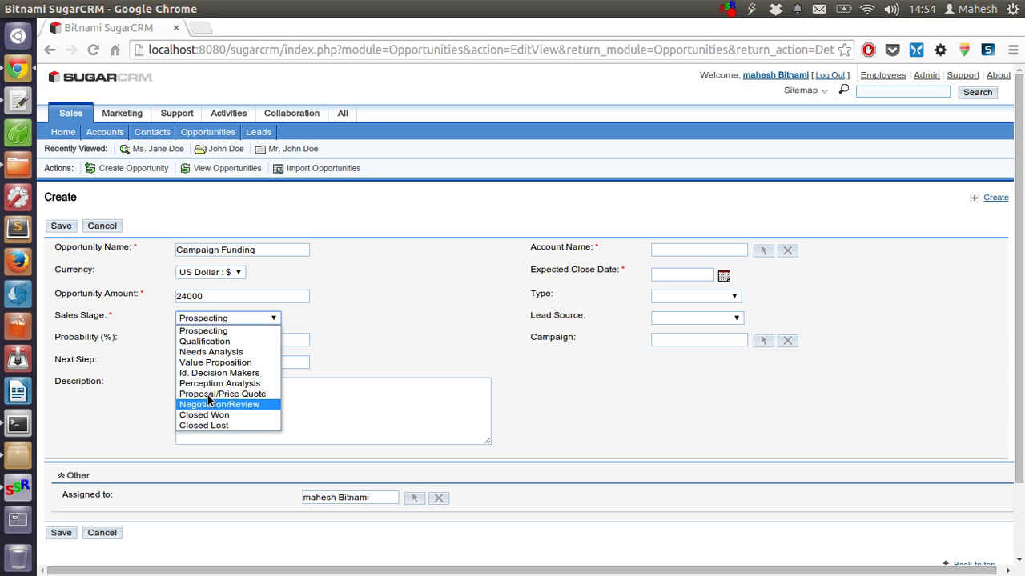
left_click(208, 394)
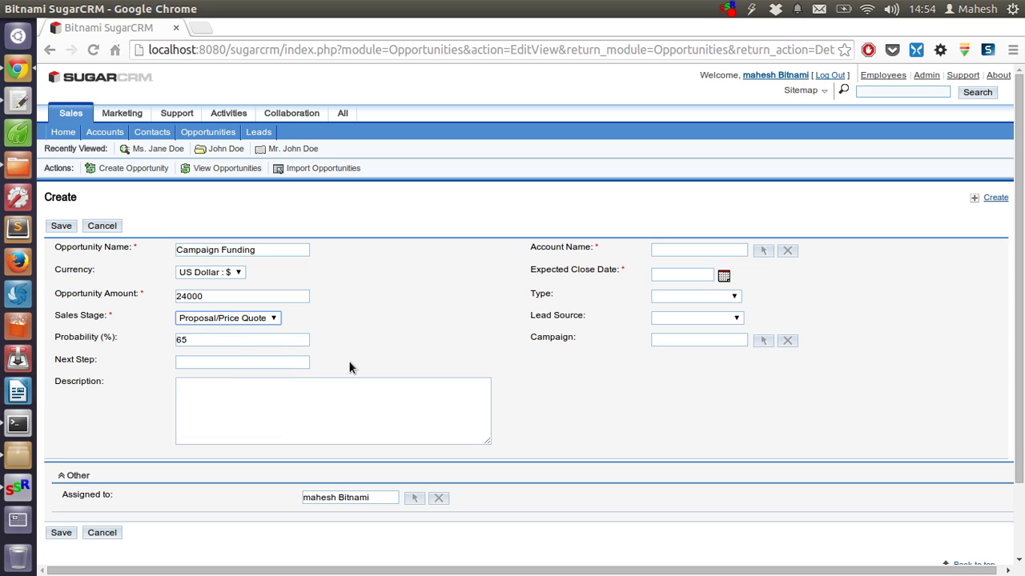
left_click(257, 343)
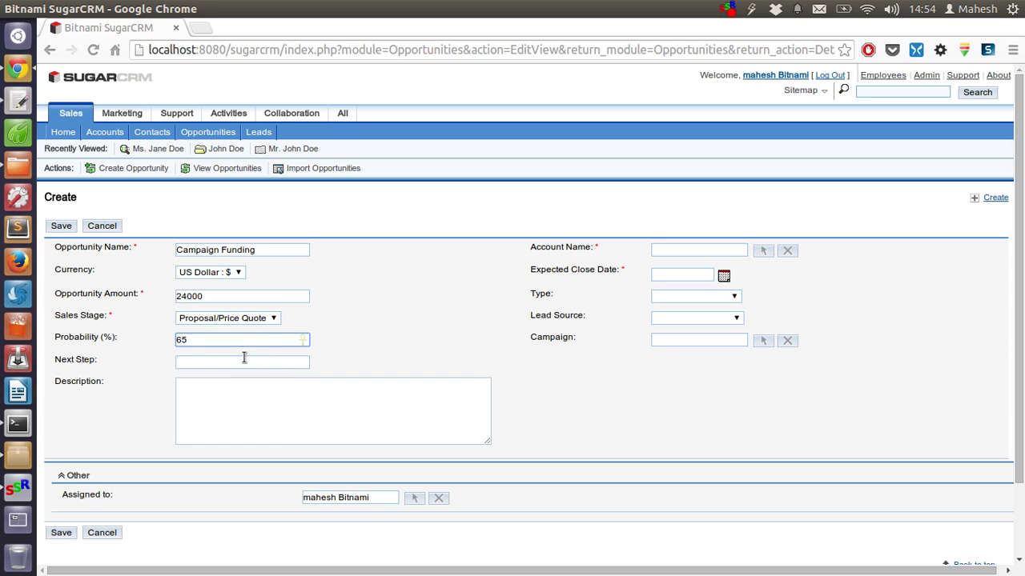
left_click(239, 365)
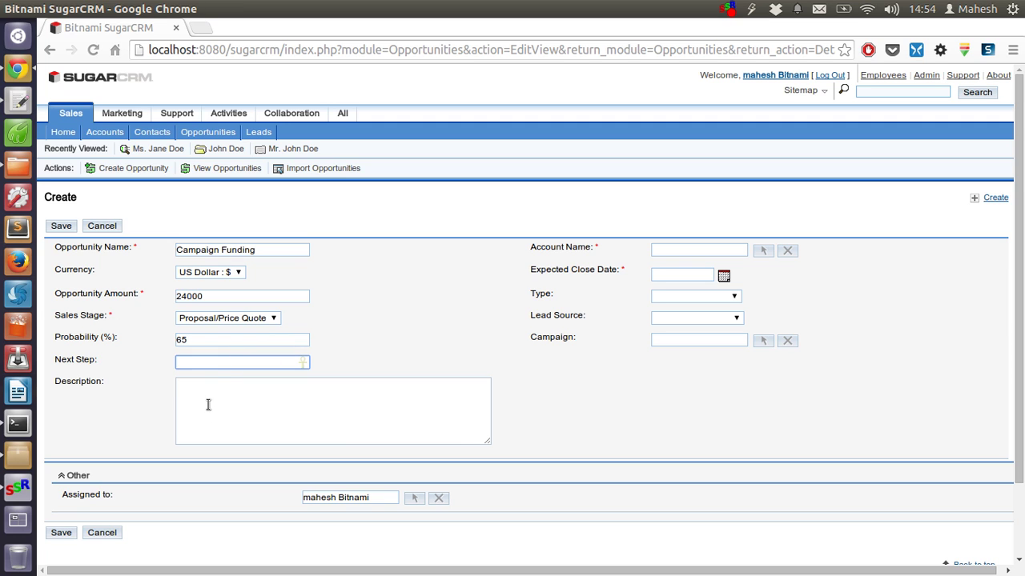
scroll(207, 373, "down", 2)
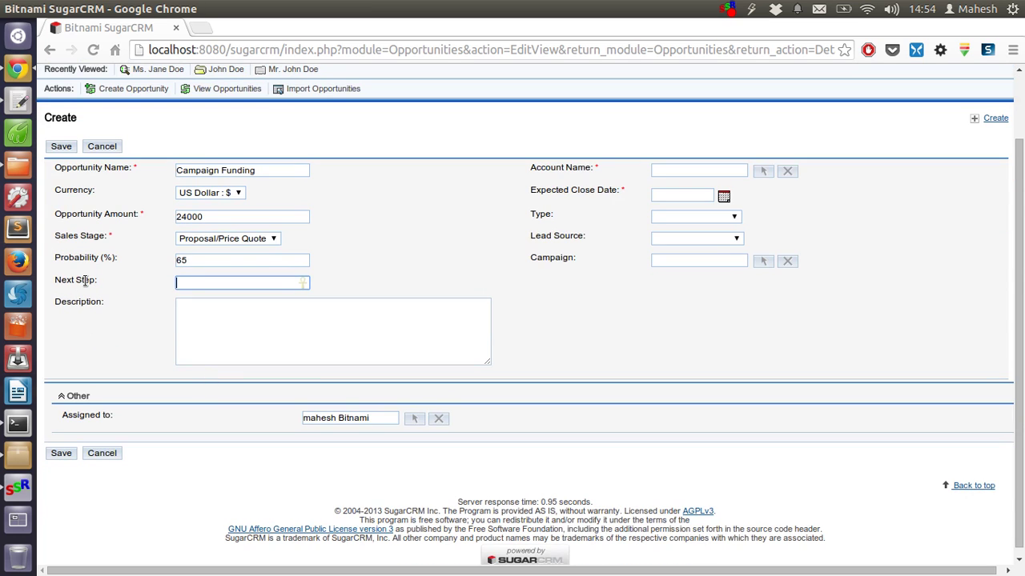
left_click(260, 319)
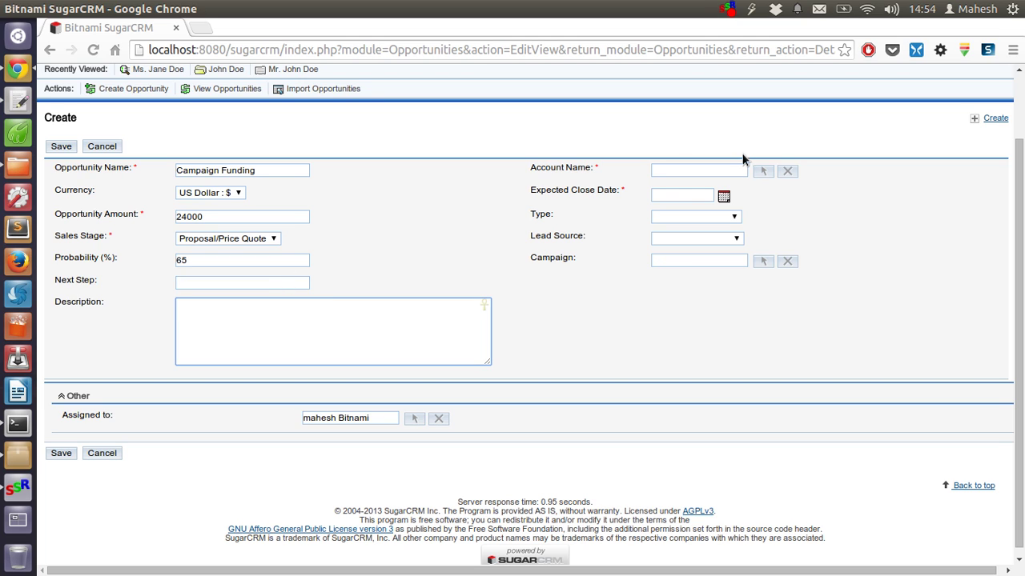
left_click(673, 172)
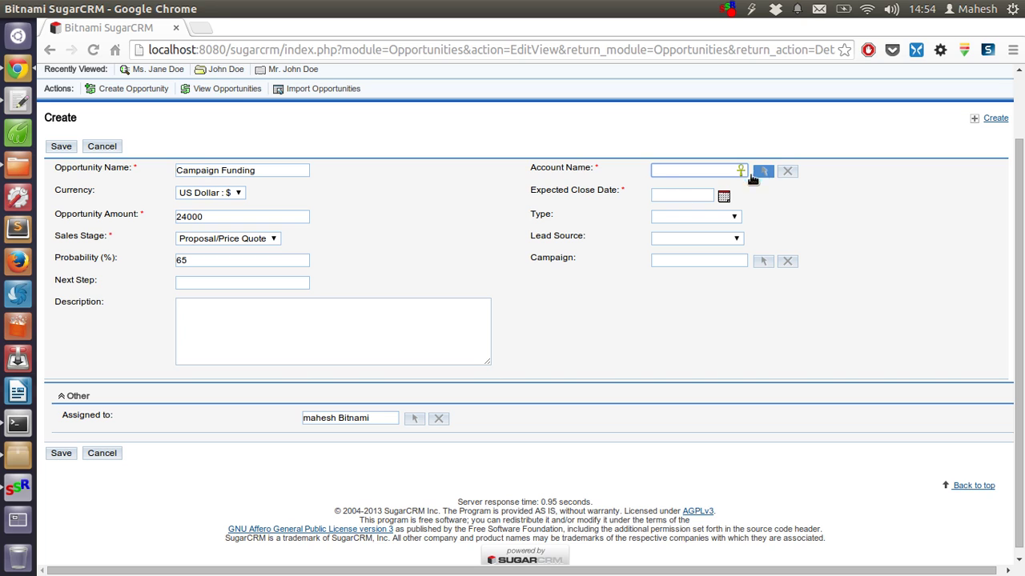
Choose John Doe as the opportunity's account from the Account Search popup.
left_click(763, 171)
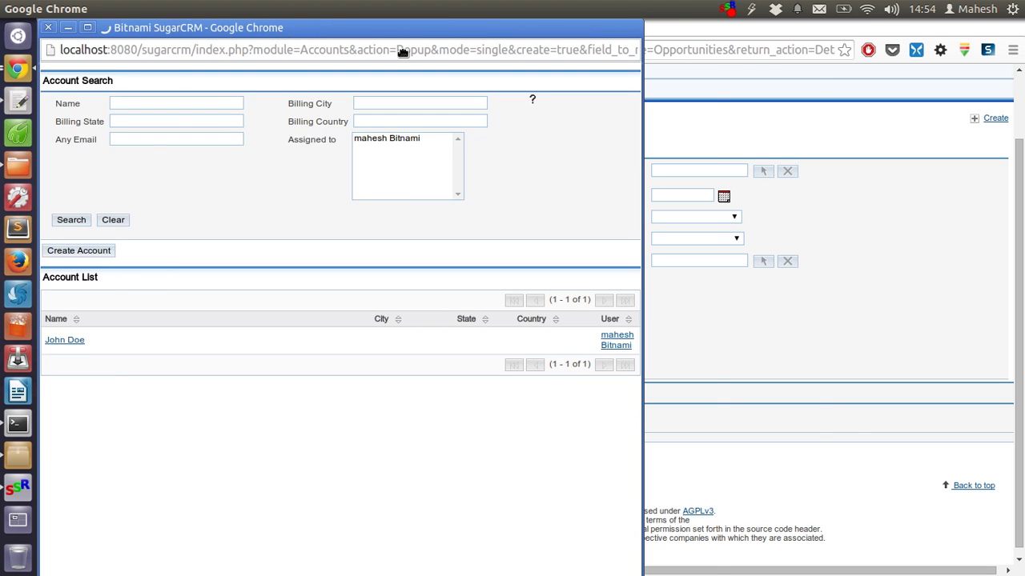
left_click_drag(323, 32, 495, 61)
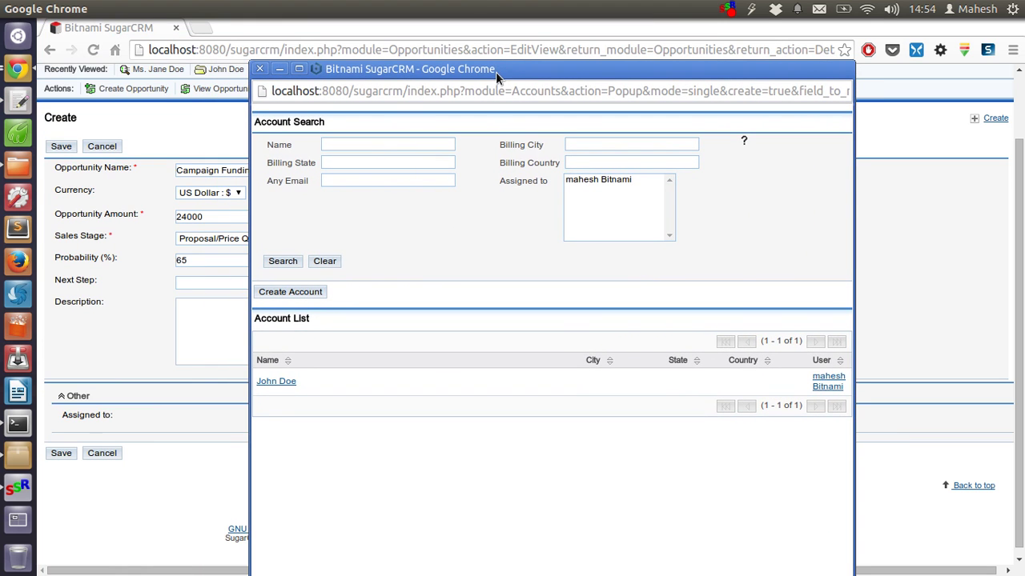
left_click(296, 382)
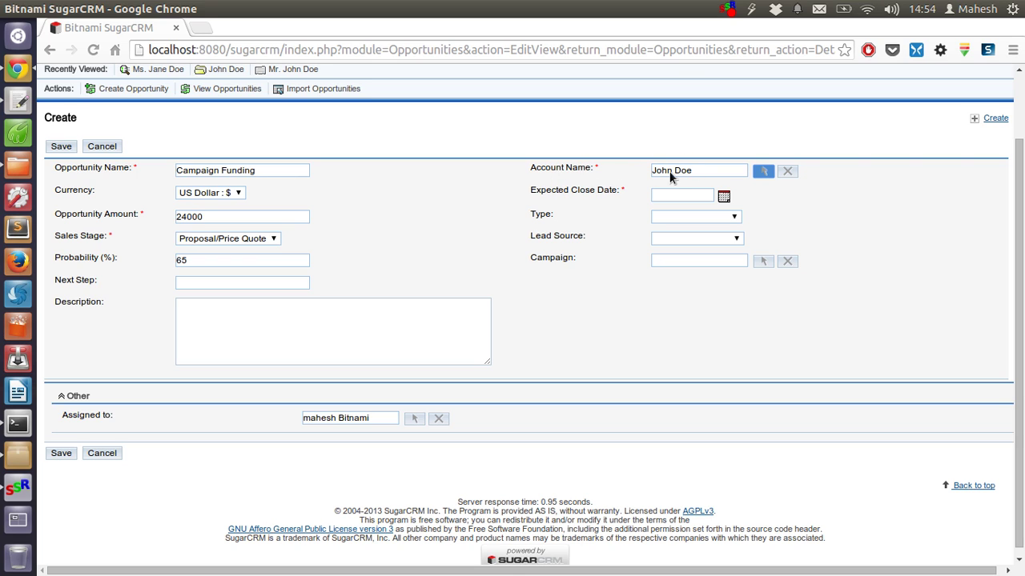
Set close date 08/30/2014, type New Business, and lead source Public Relations.
left_click(619, 189)
left_click(724, 197)
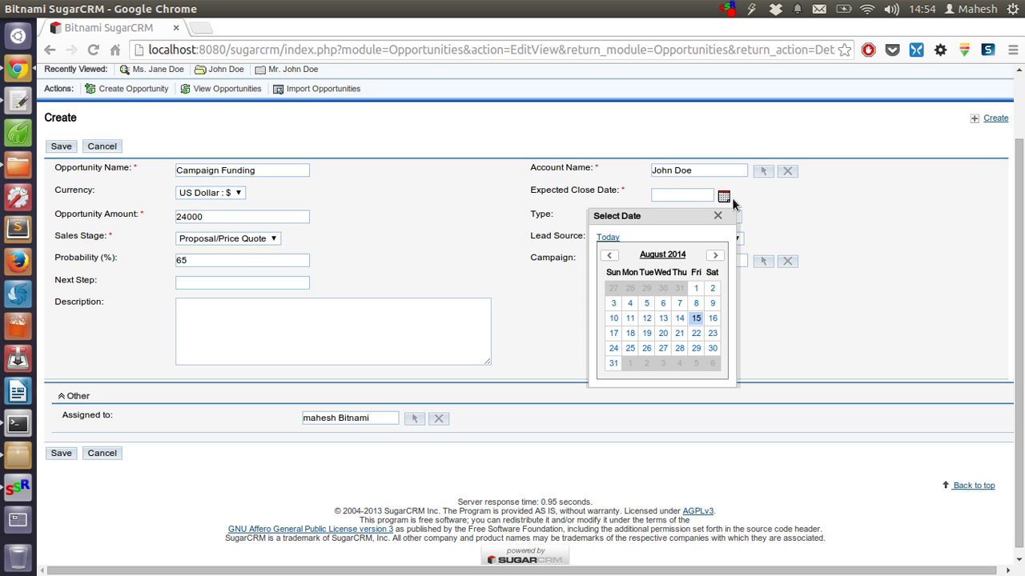
left_click(712, 348)
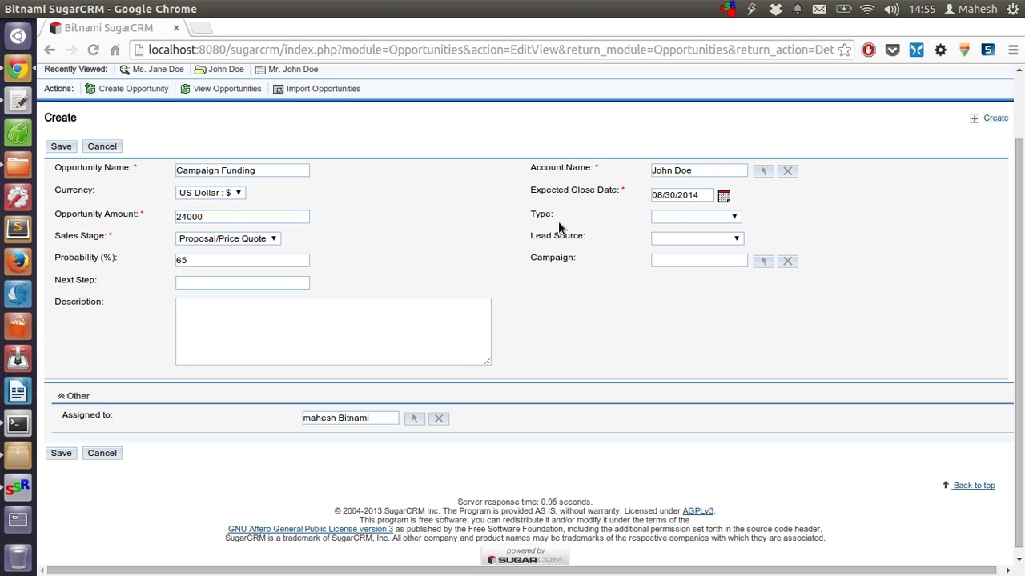
left_click(668, 217)
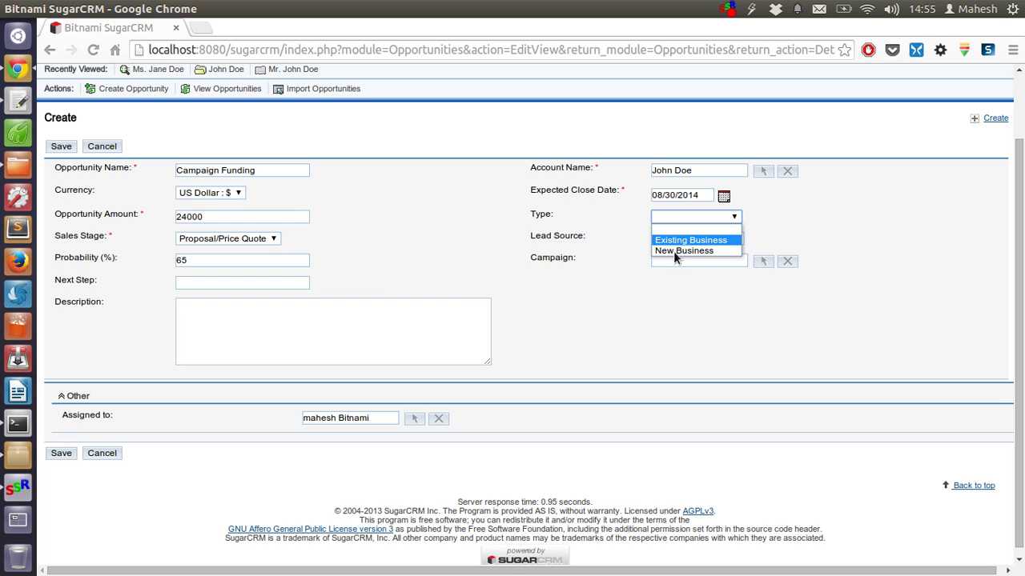
key("Return")
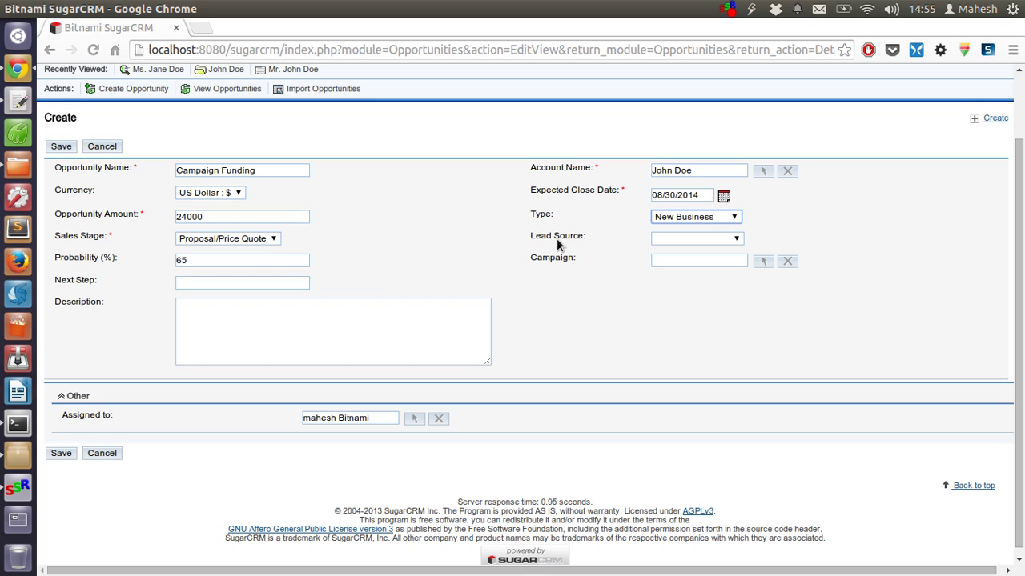
left_click(667, 241)
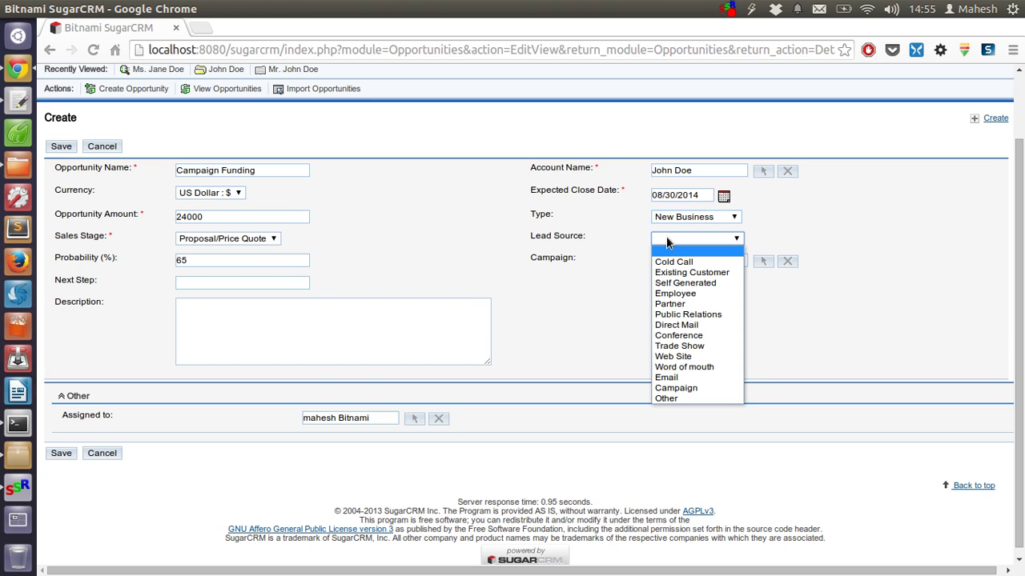
left_click(680, 316)
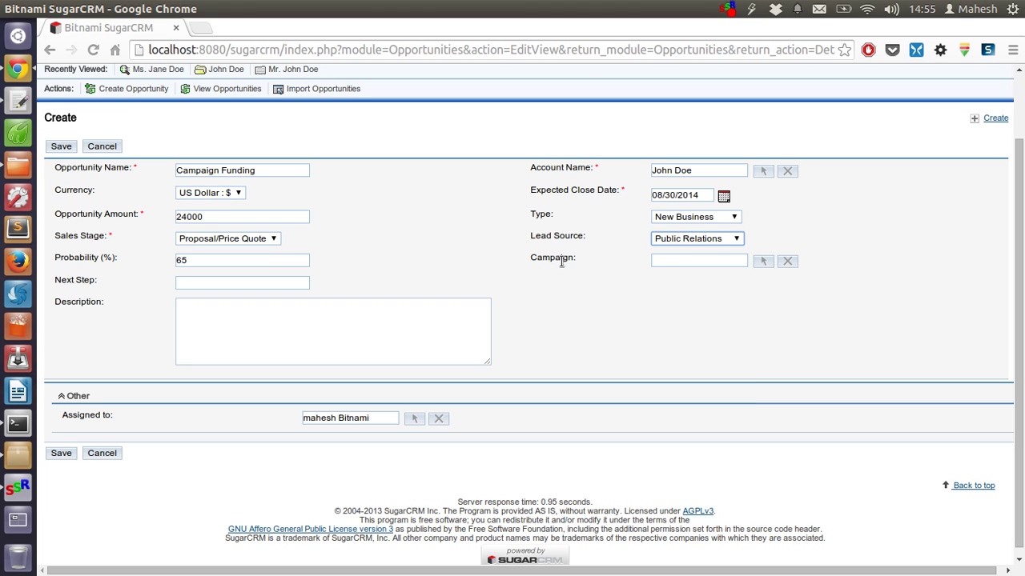
Leave the campaign empty and enter the description 'Campaign funding for research'.
left_click(715, 260)
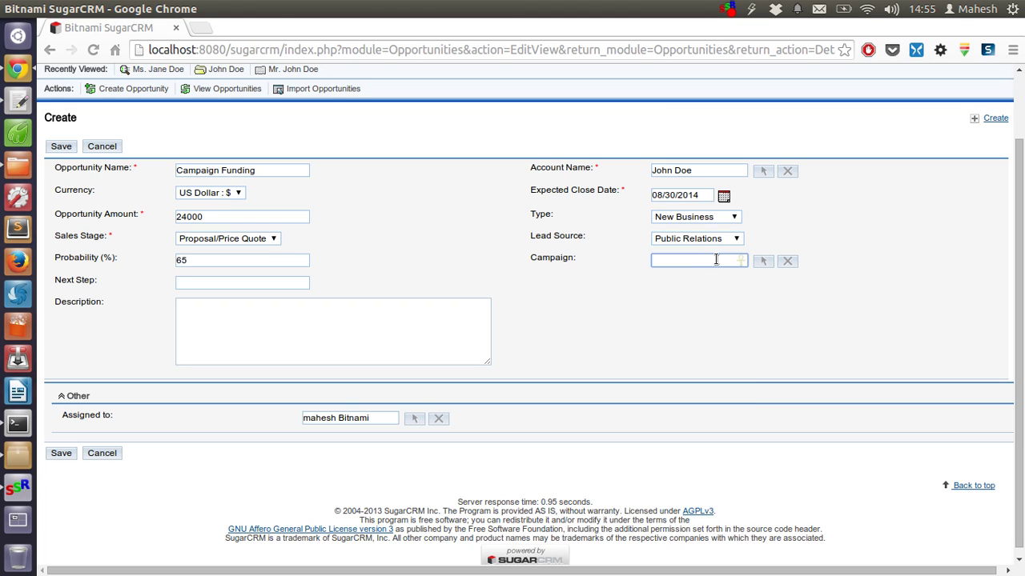
left_click(762, 262)
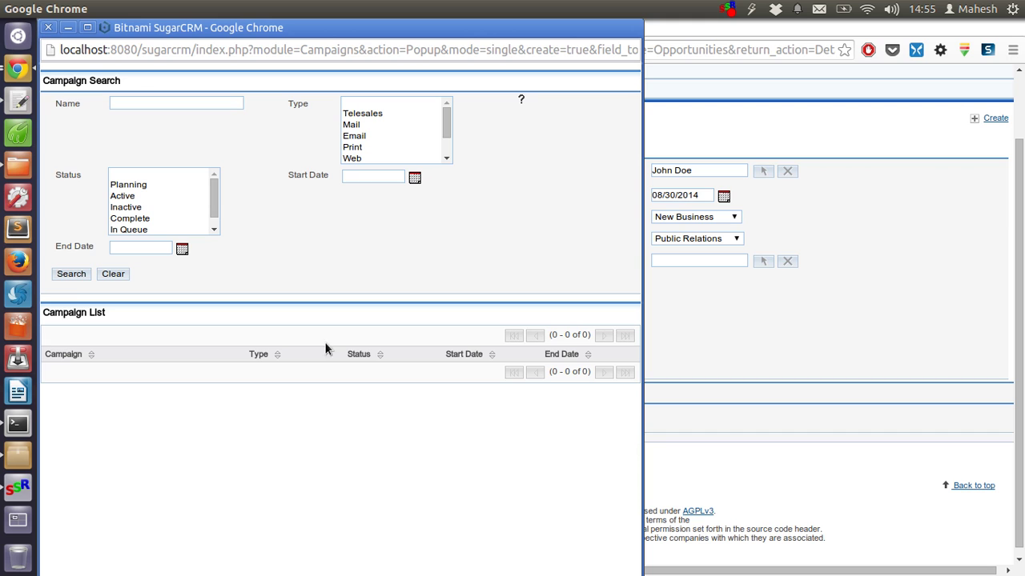
left_click(48, 28)
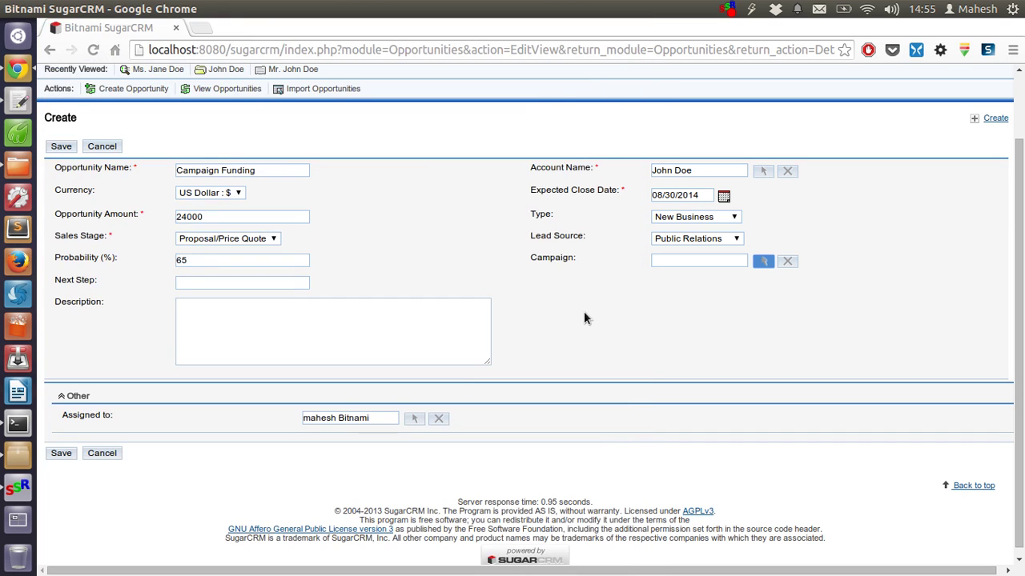
left_click(323, 314)
type("Ca")
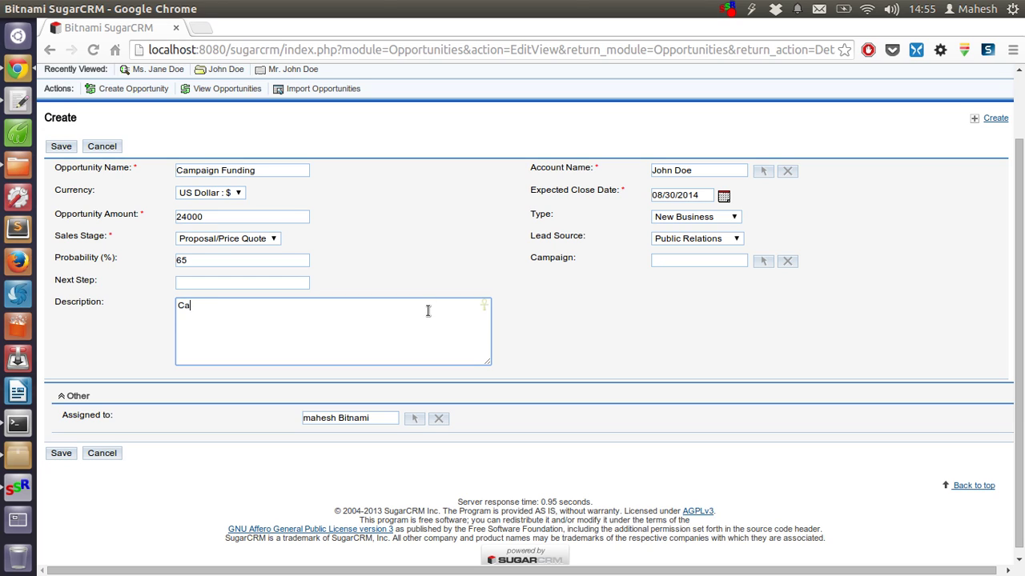
type("mpaign ")
type("funding for rese")
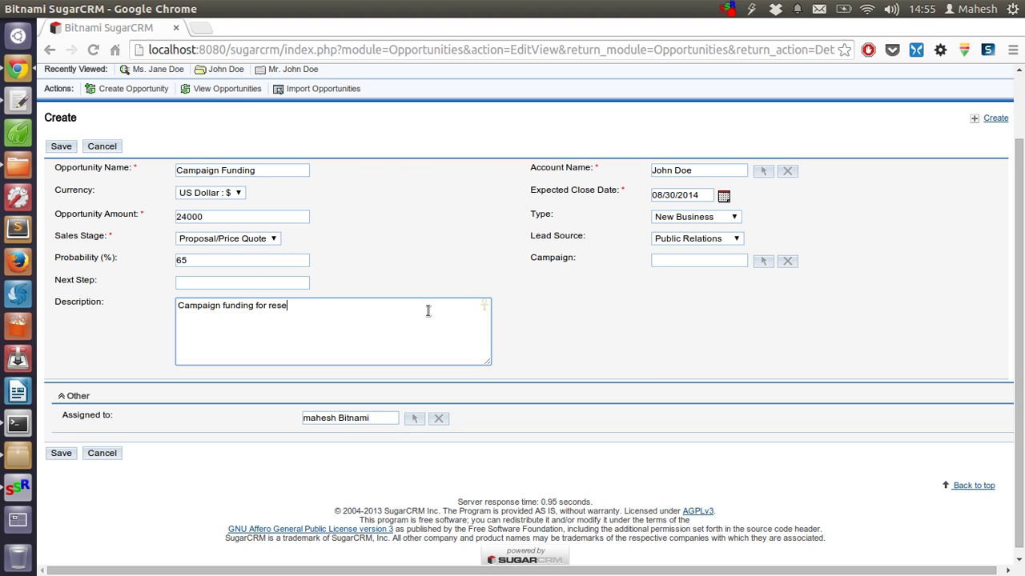
type("arch")
Save the Campaign Funding opportunity and view the opportunities list.
left_click(57, 453)
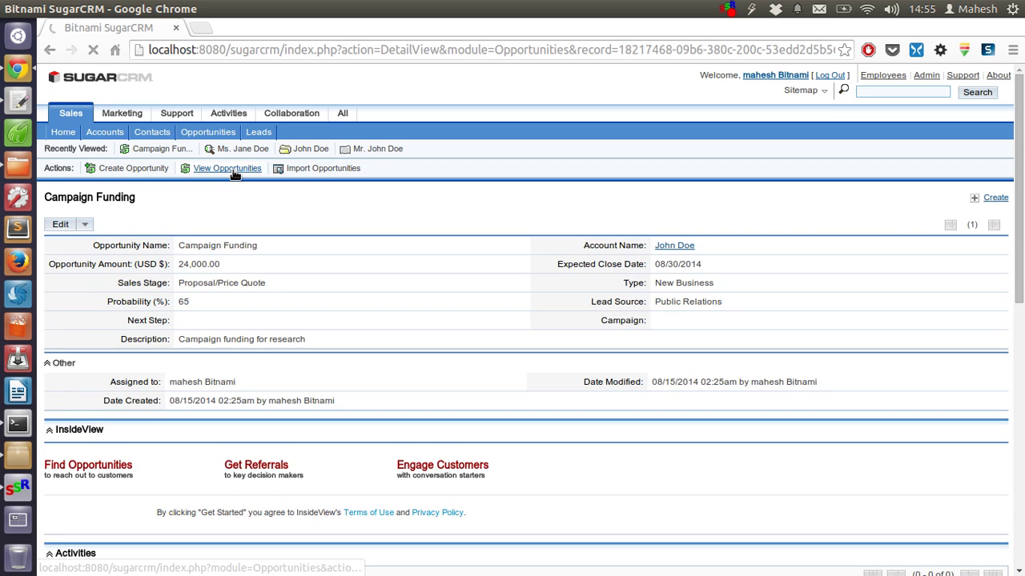
left_click(234, 170)
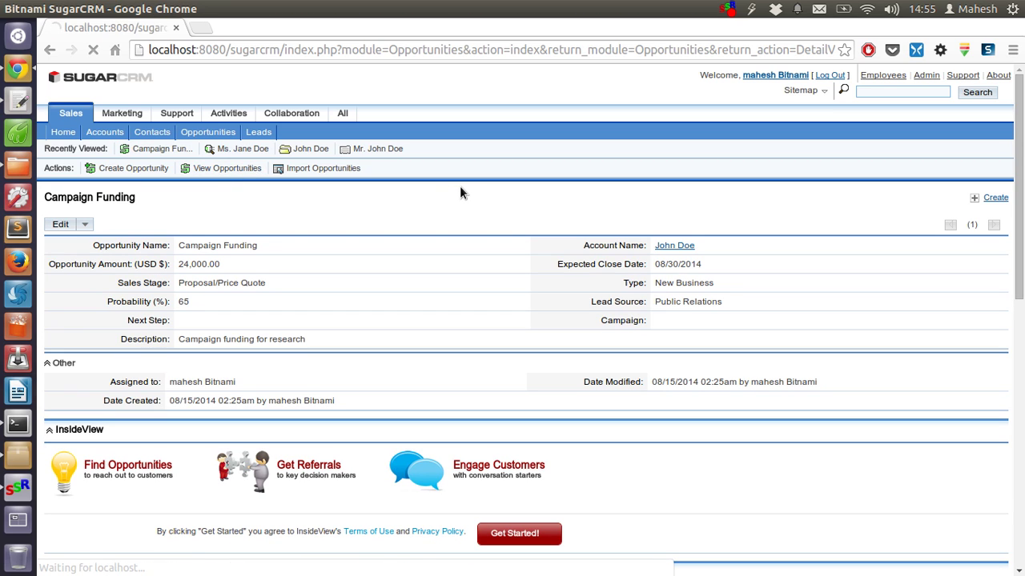